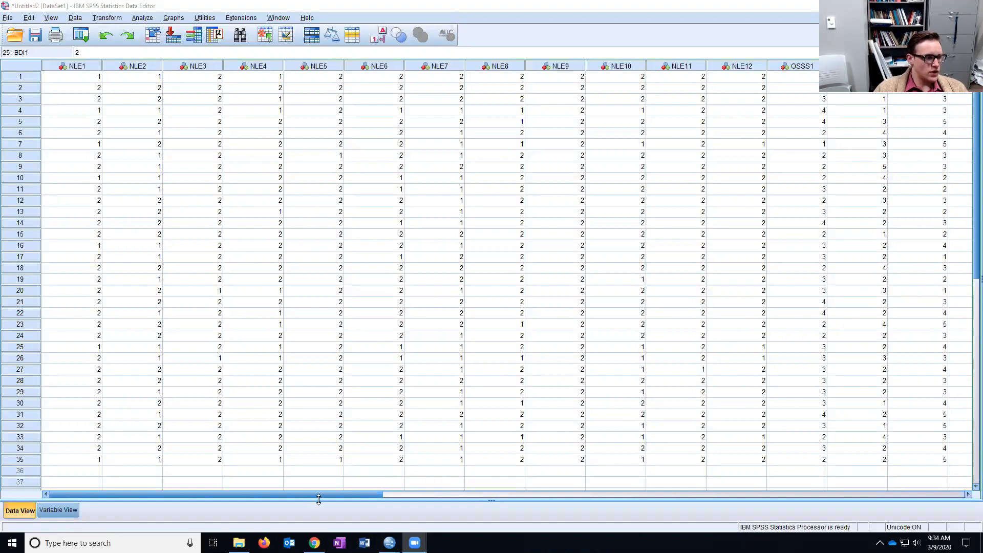
Step: Open a Reliability Analysis and take BDI20 out of its items
mouse_move(322, 494)
mouse_down()
mouse_move(545, 503)
mouse_move(321, 503)
mouse_up()
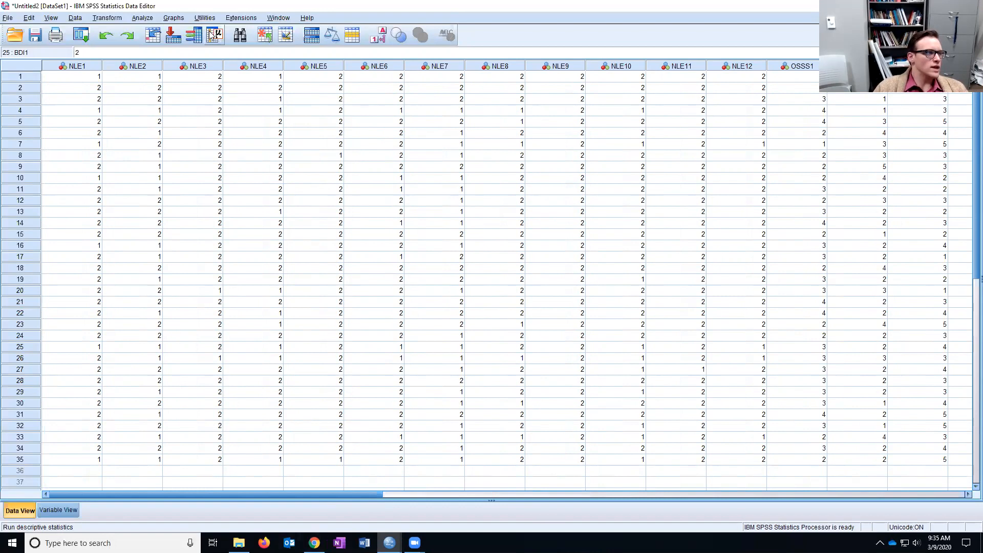
click(142, 18)
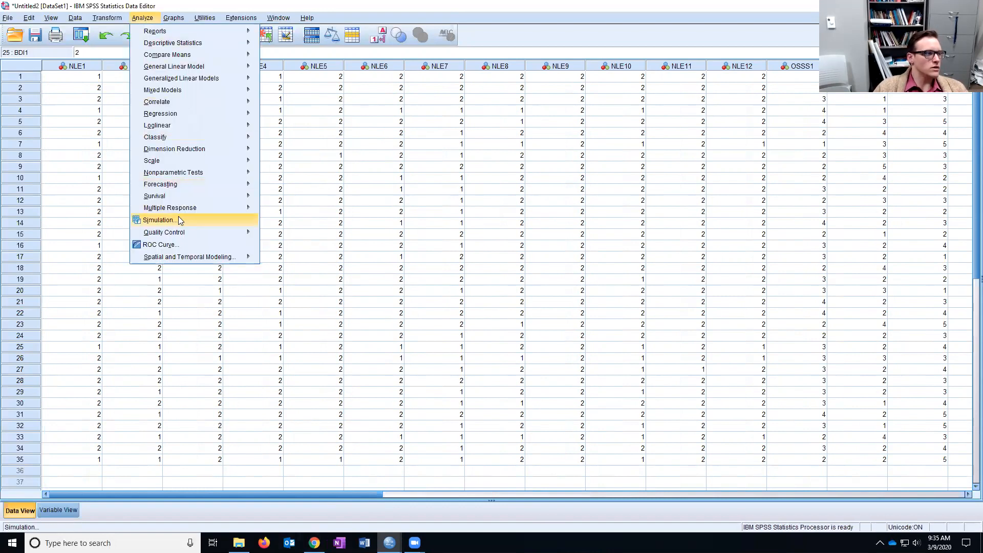
mouse_move(177, 157)
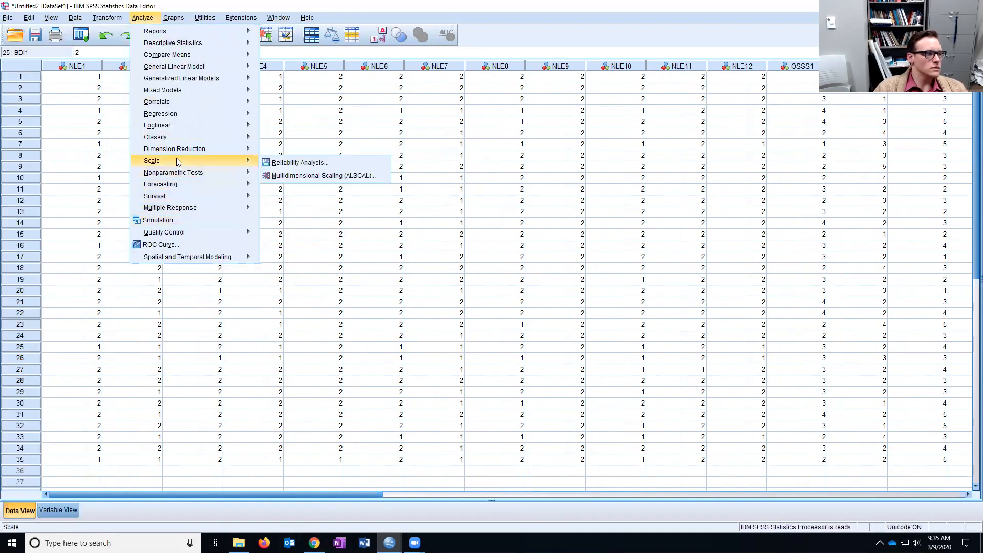
click(274, 163)
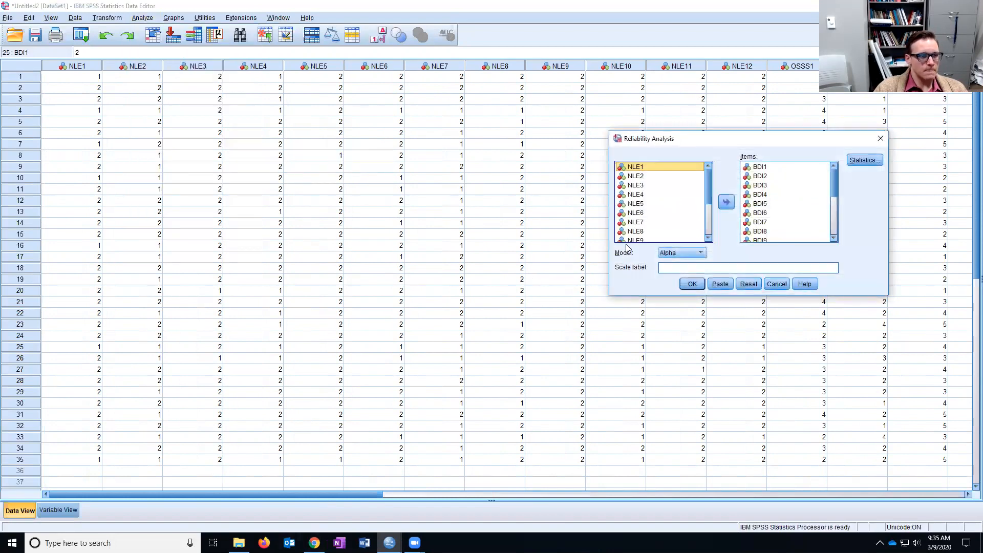
click(763, 167)
scroll(841, 236, down, 2)
scroll(840, 237, down, 2)
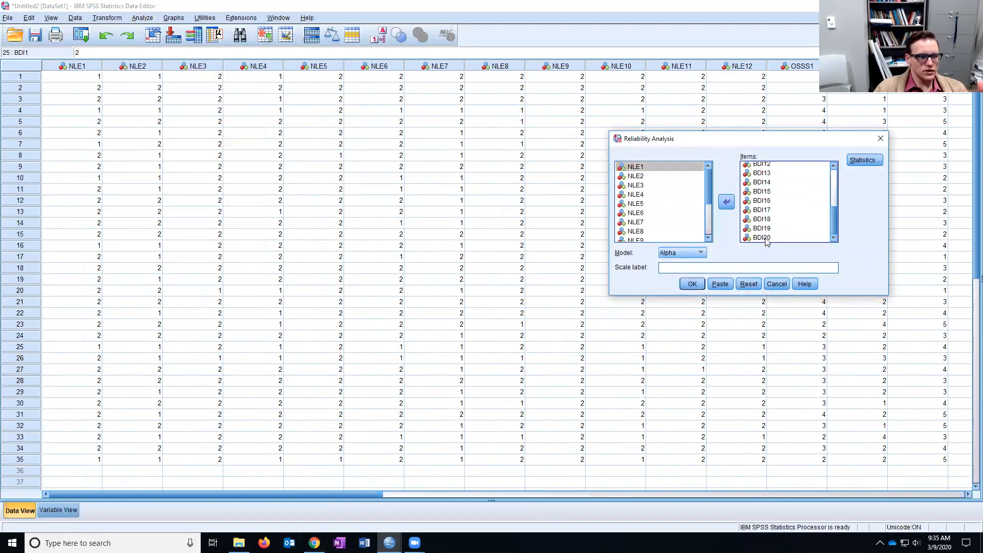
click(769, 237)
click(725, 202)
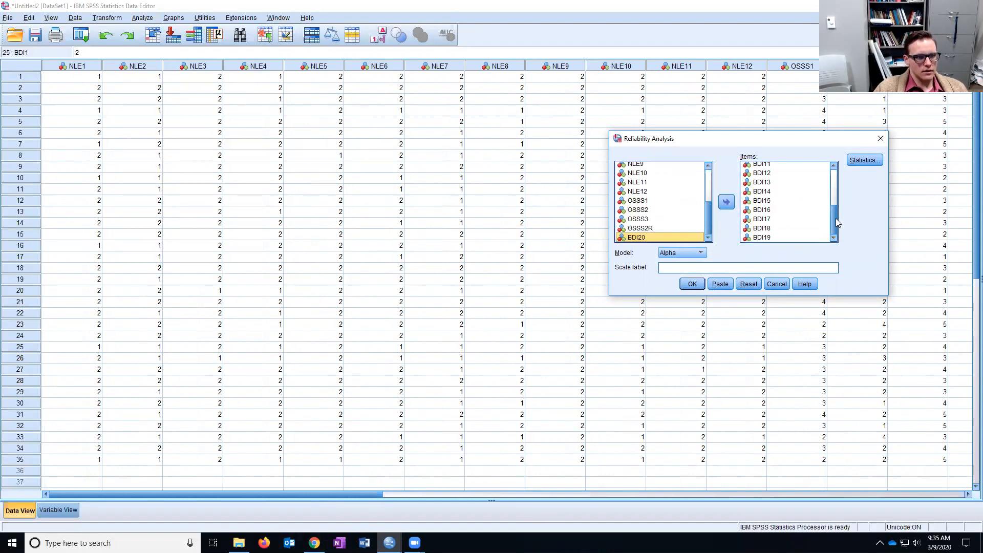
Step: Remove the remaining items, BDI1 through BDI19, from the reliability analysis
drag(836, 218, 843, 167)
click(762, 169)
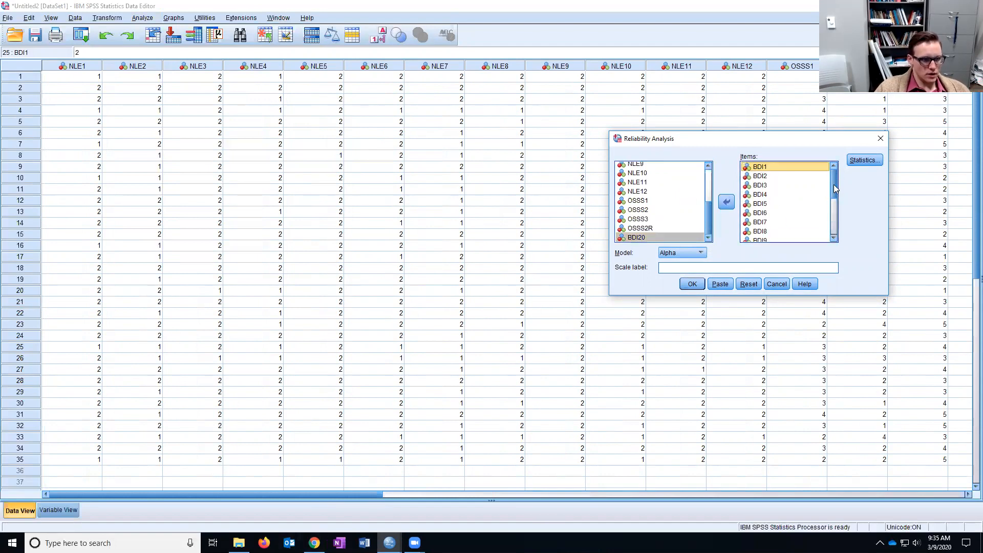
scroll(833, 184, down, 3)
shift+click(760, 237)
click(727, 202)
Step: Add NLE1 through NLE12 as the items of the reliability analysis
drag(708, 213, 715, 167)
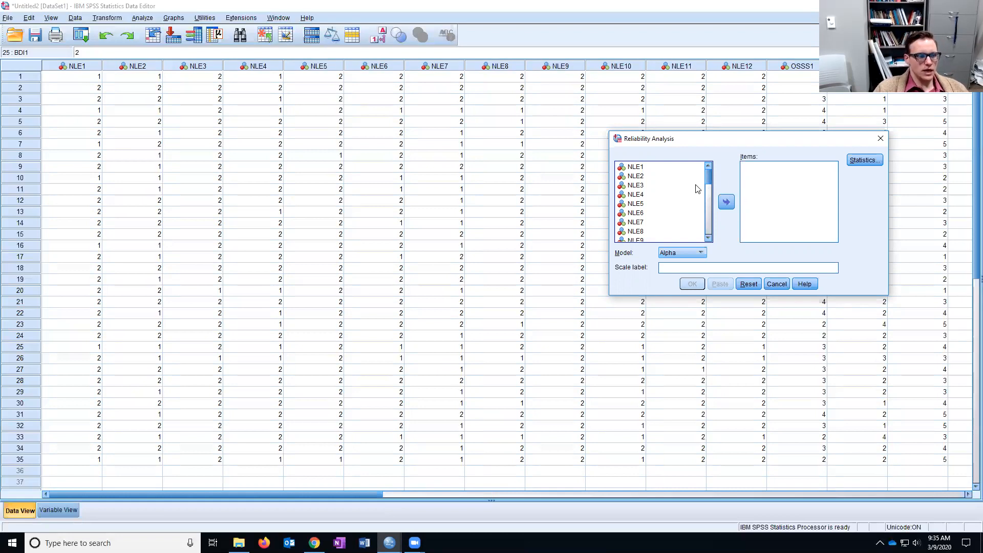
click(643, 168)
drag(711, 179, 712, 190)
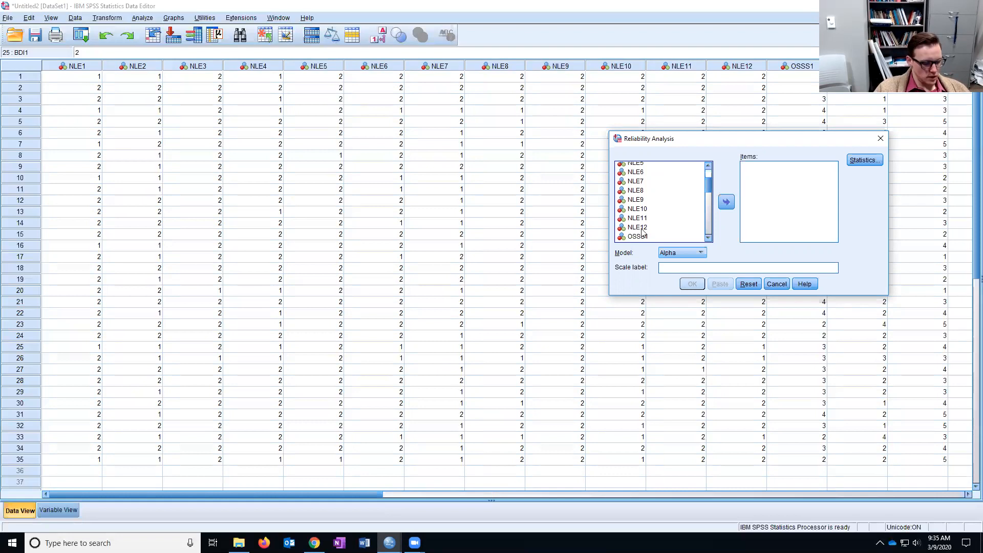
shift+click(638, 228)
click(726, 202)
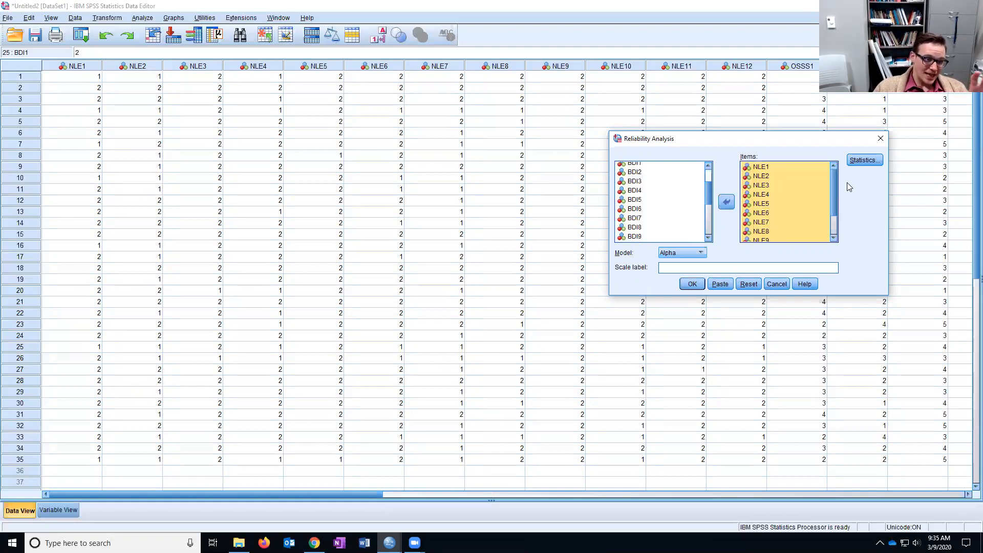
Step: Request the "Scale if item deleted" descriptives and run the Alpha reliability analysis on the NLE items
click(865, 160)
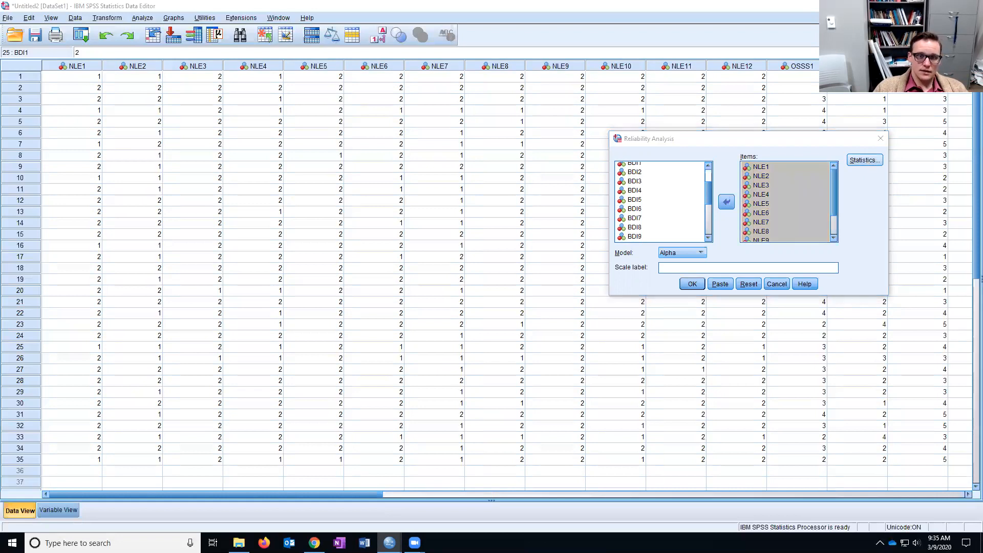
click(222, 174)
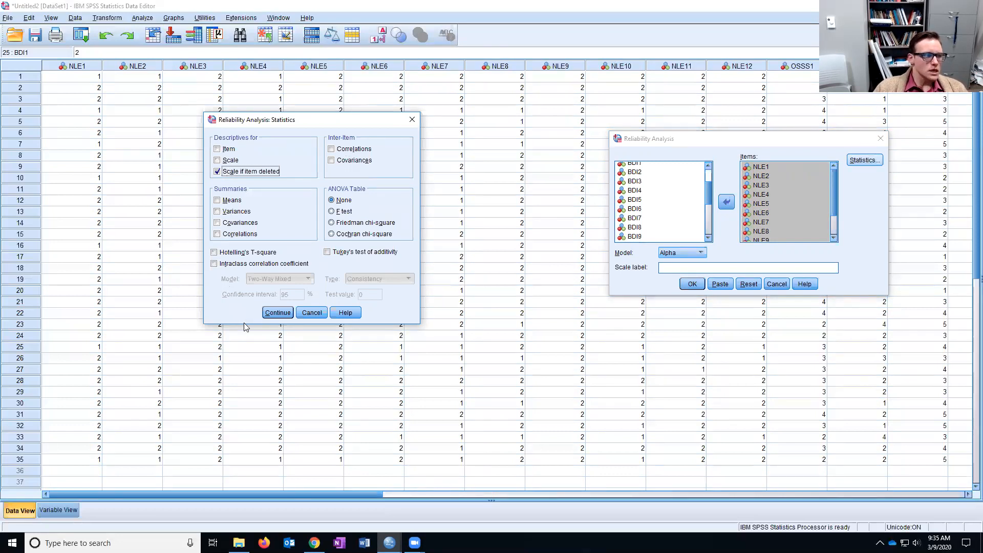
click(277, 312)
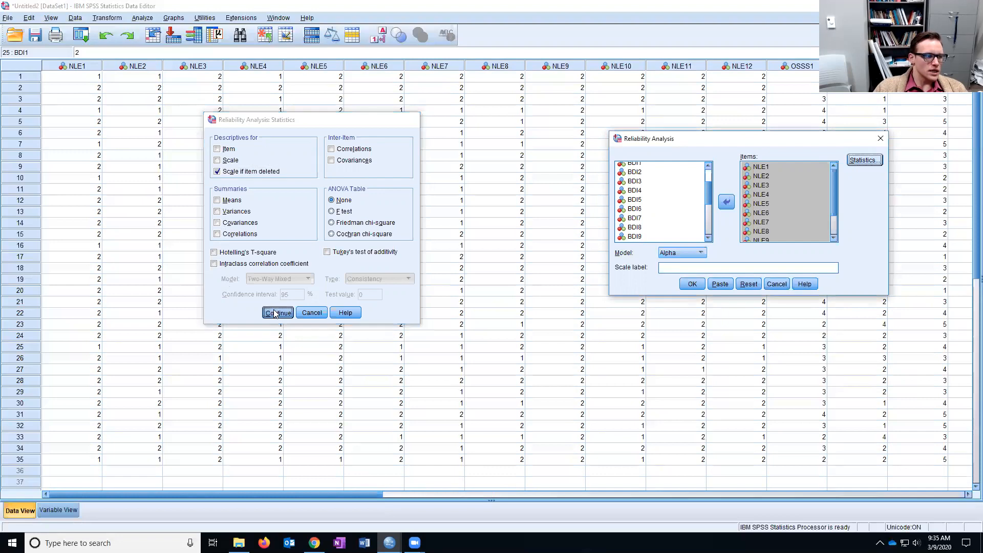
click(694, 285)
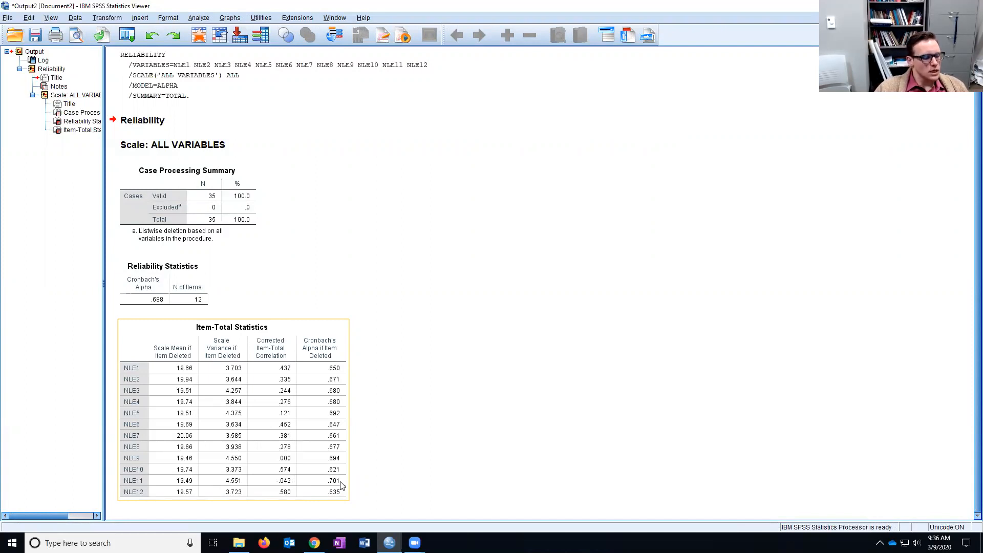
Step: Close the Class Demonstration Data for Analysis MW.sav dataset and return to the Output2 viewer
click(198, 18)
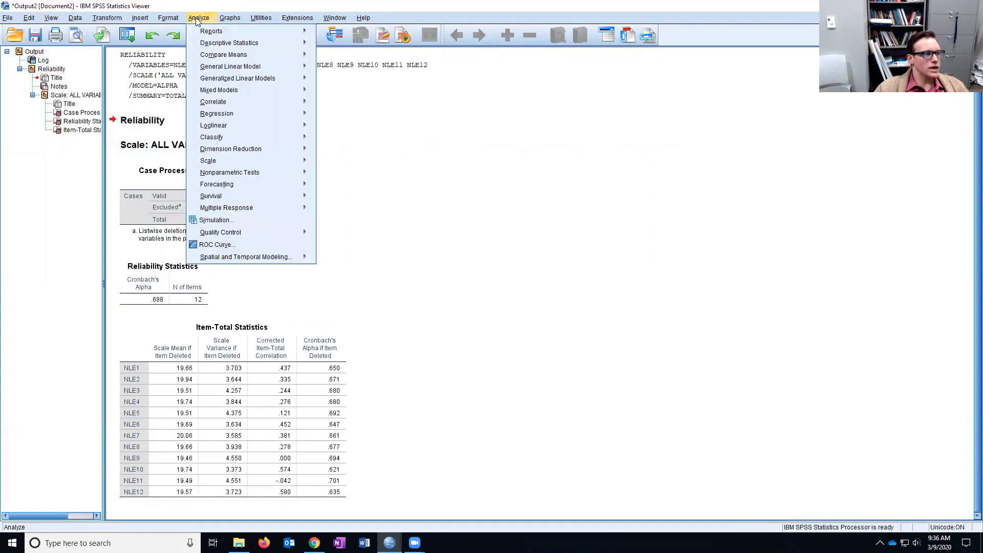
mouse_move(217, 160)
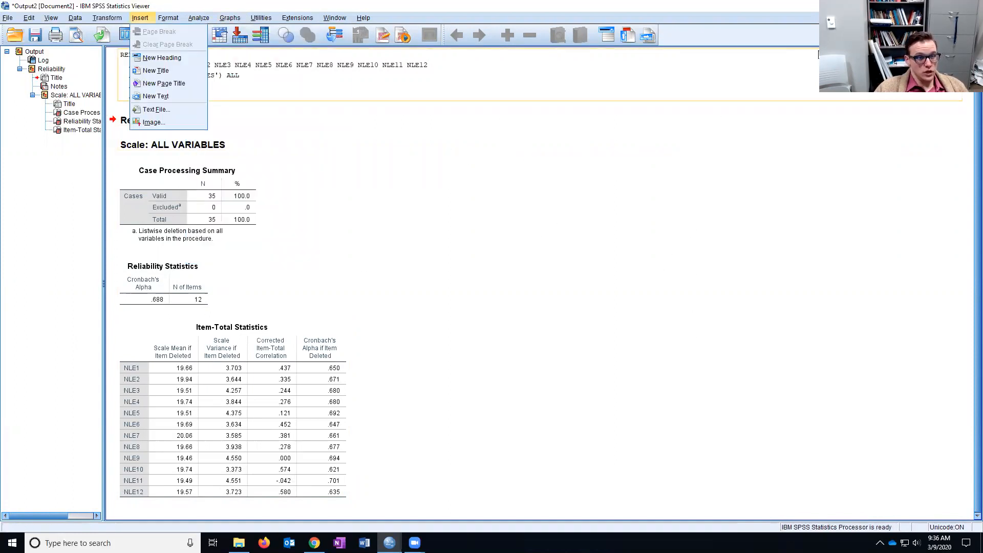
click(924, 6)
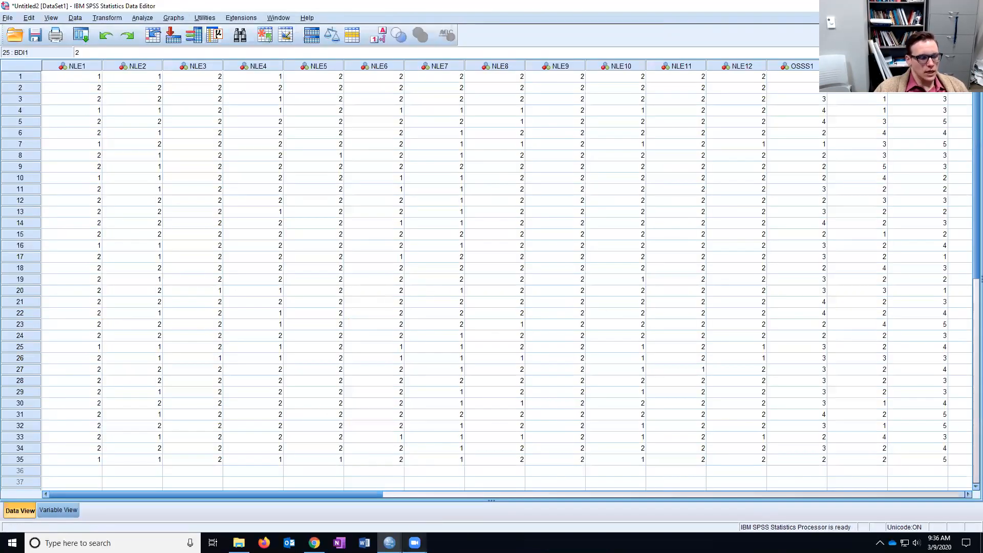
mouse_move(389, 543)
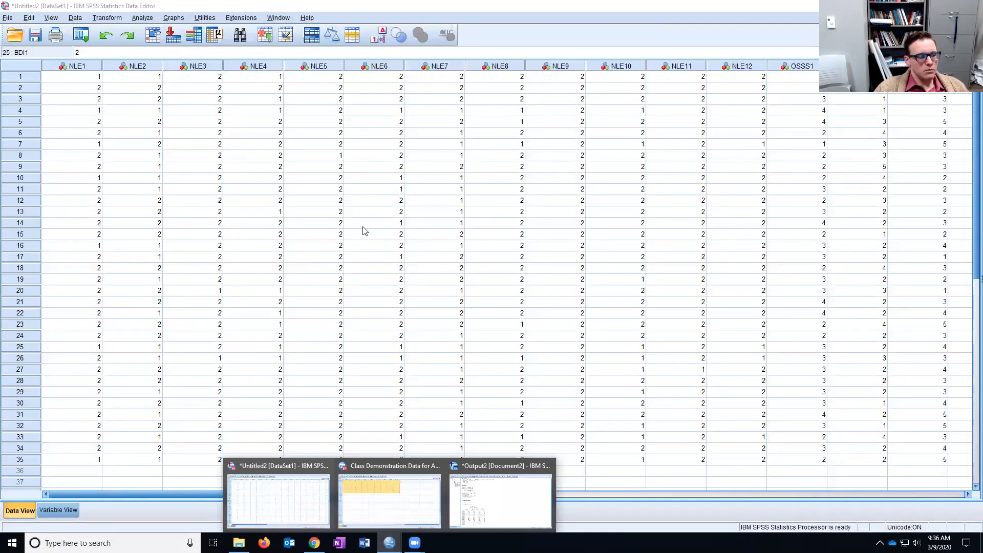
mouse_move(437, 468)
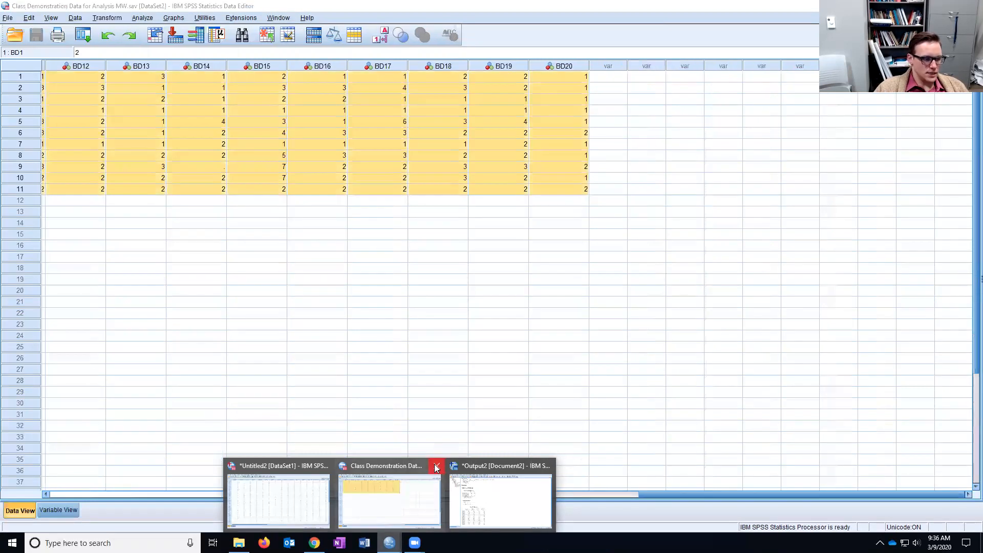
click(437, 467)
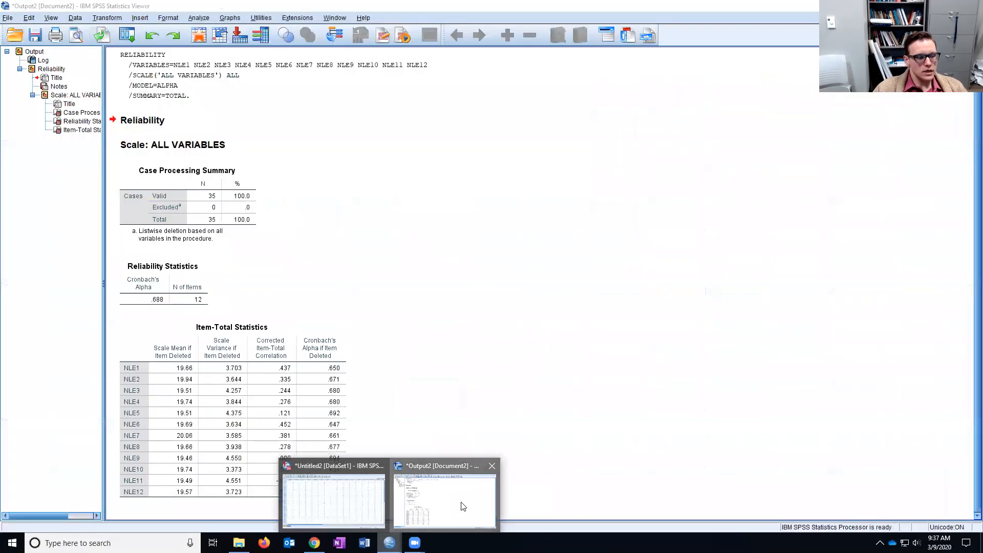
click(429, 494)
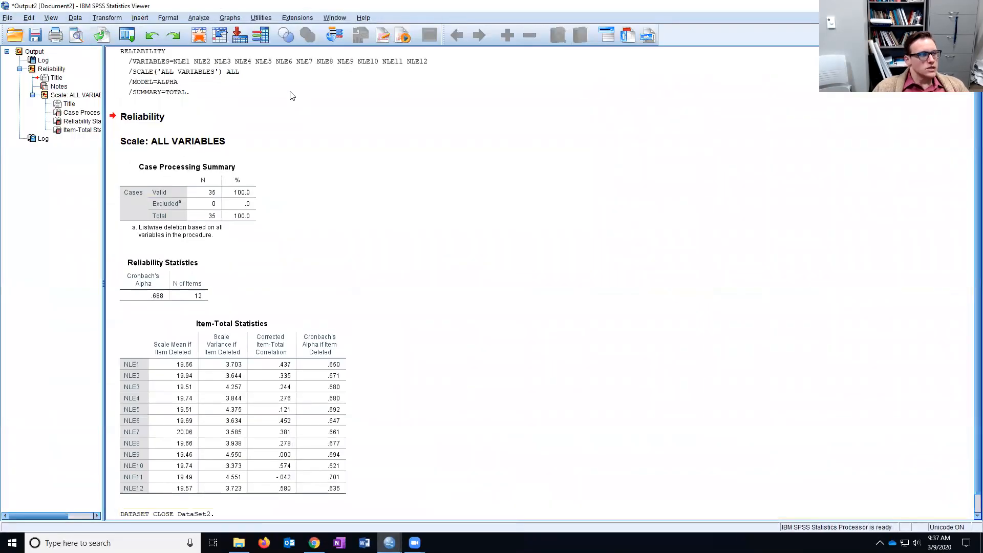
Step: Reopen the Reliability Analysis and remove NLE1 through NLE12 from its items
click(199, 17)
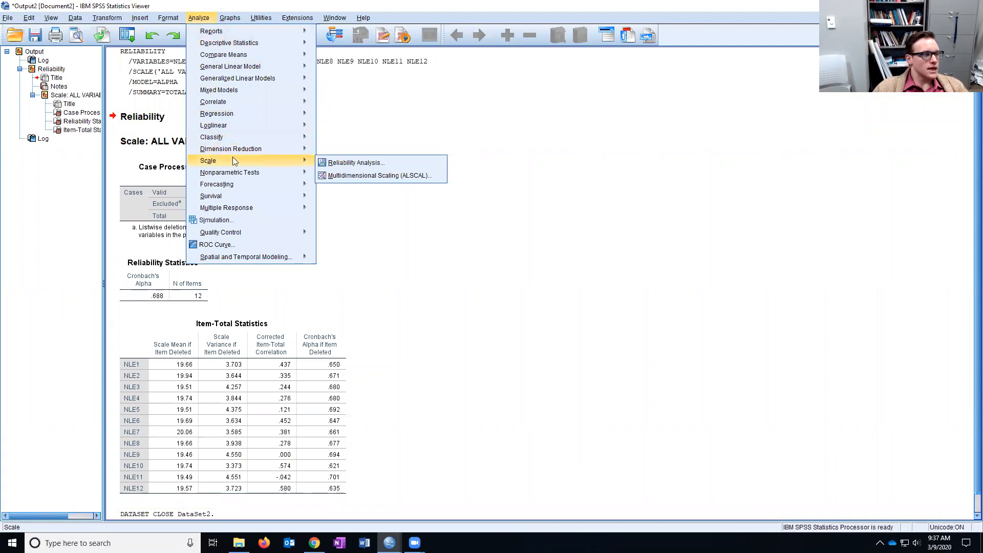
click(355, 163)
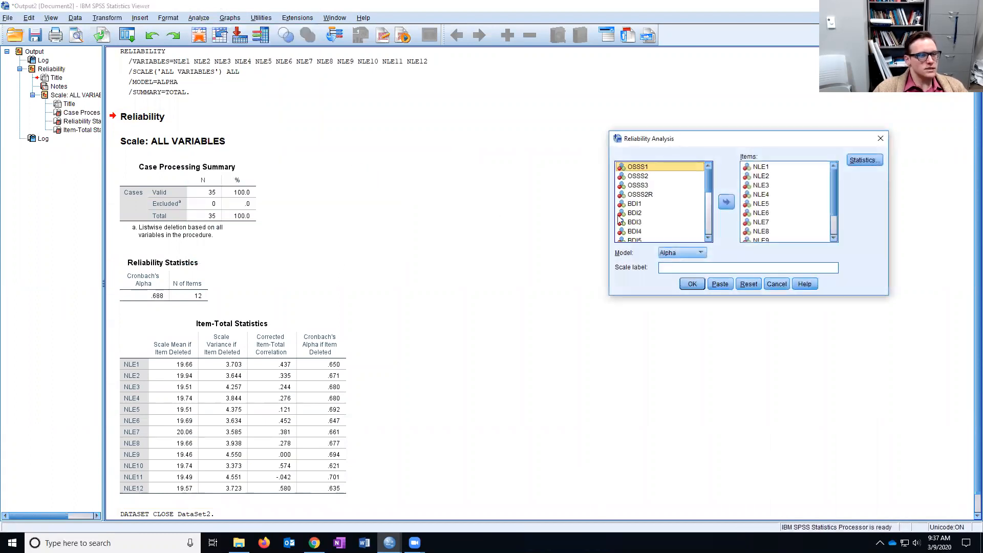
click(751, 169)
drag(835, 193, 838, 243)
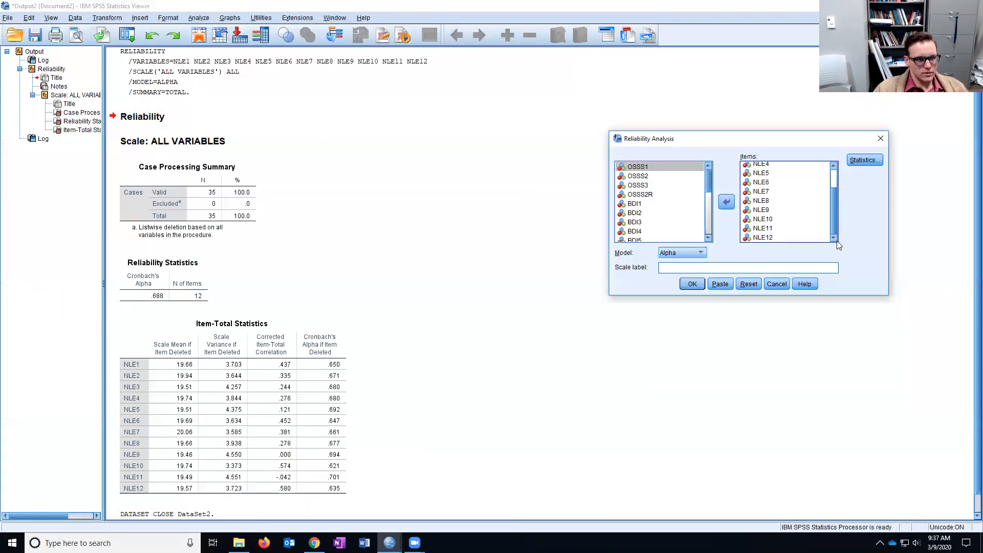
shift+click(757, 237)
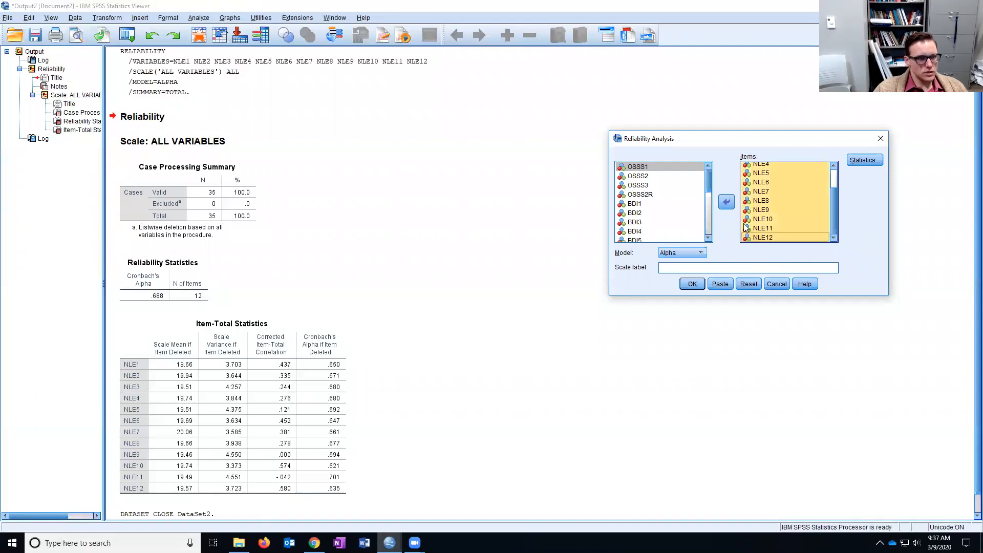
click(727, 202)
Step: Add OSSS1, OSSS3 and the reverse-coded OSSS2R as items, leaving out the original OSSS2
scroll(664, 211, down, 4)
scroll(663, 211, up, 2)
click(647, 195)
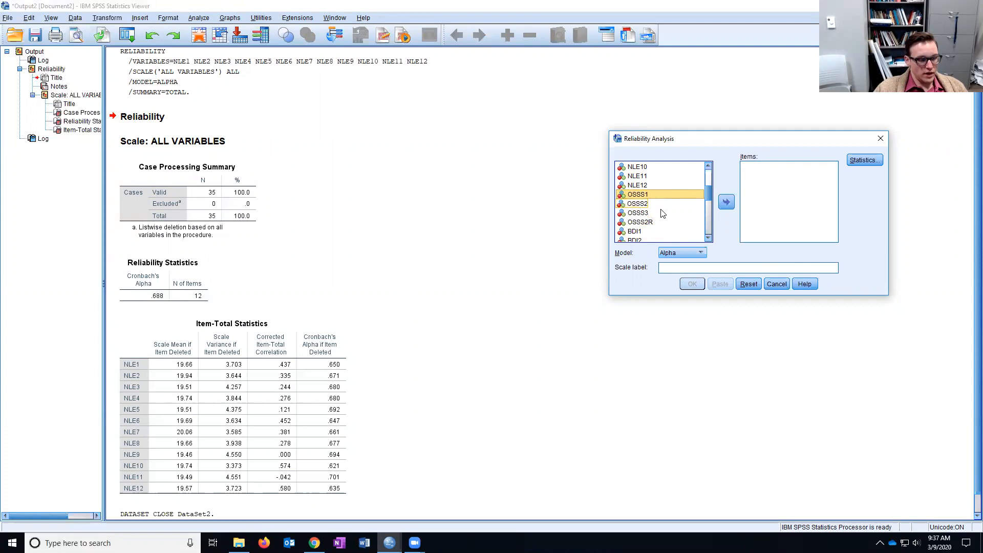
ctrl+click(651, 214)
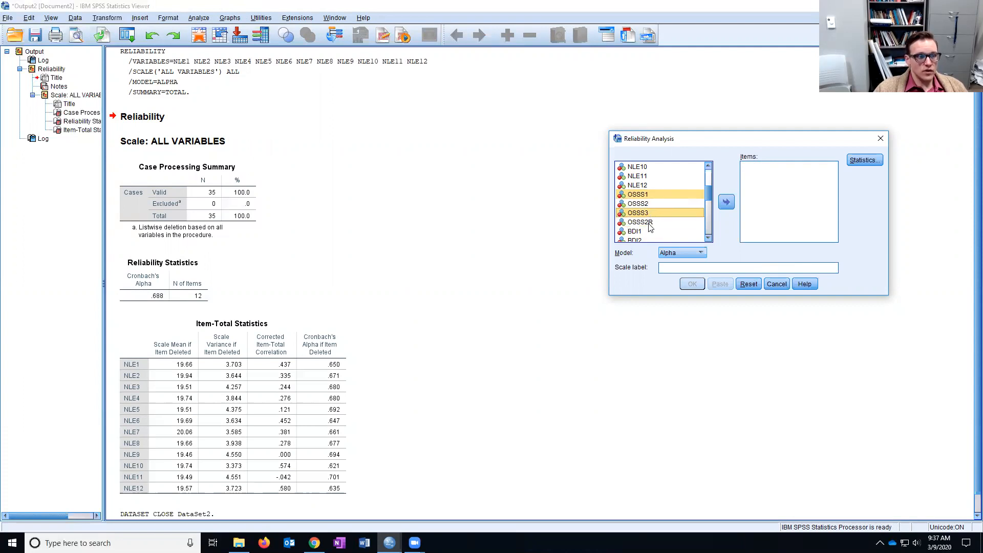
ctrl+click(652, 223)
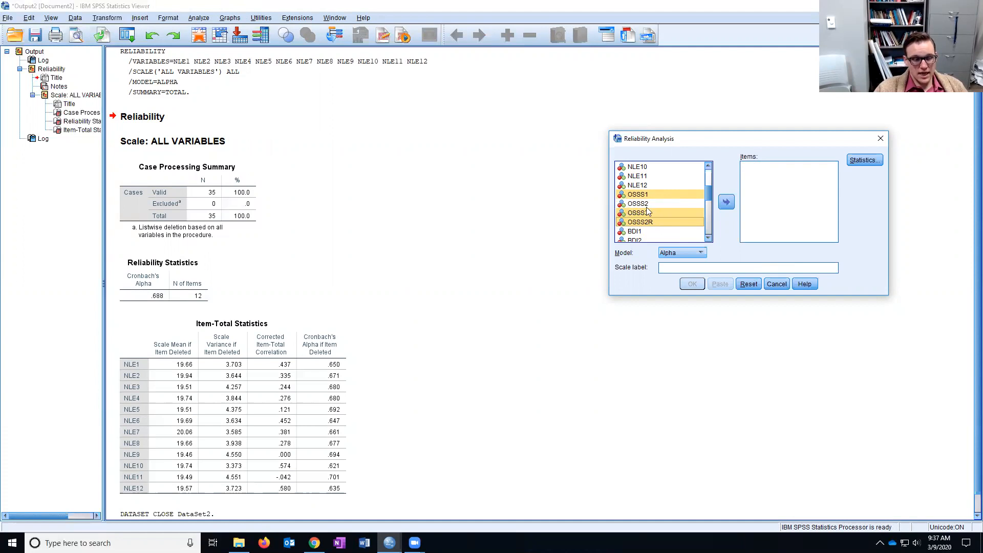
click(727, 202)
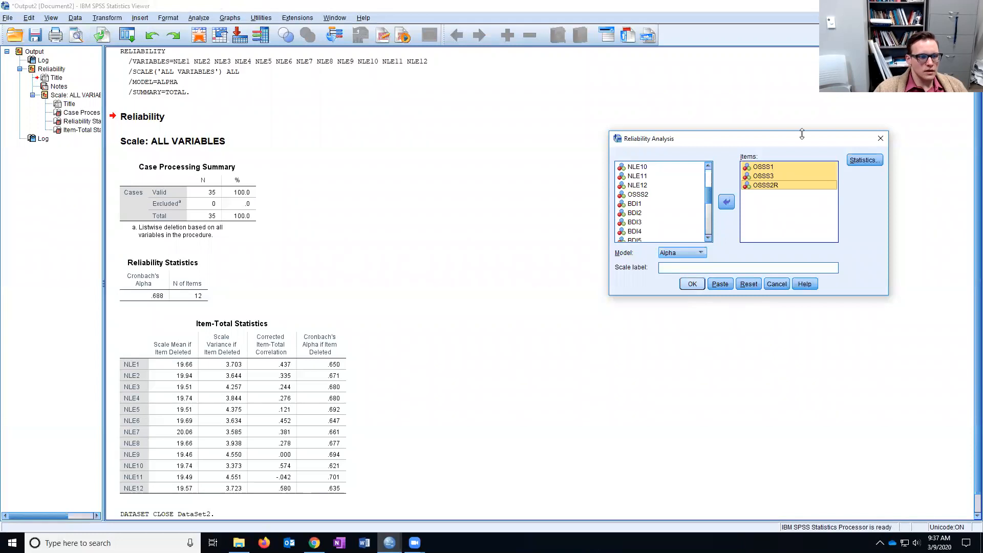
Step: Run the OSSS reliability analysis with "Scale if item deleted" kept on, and compare its output tables with the NLE results
click(865, 161)
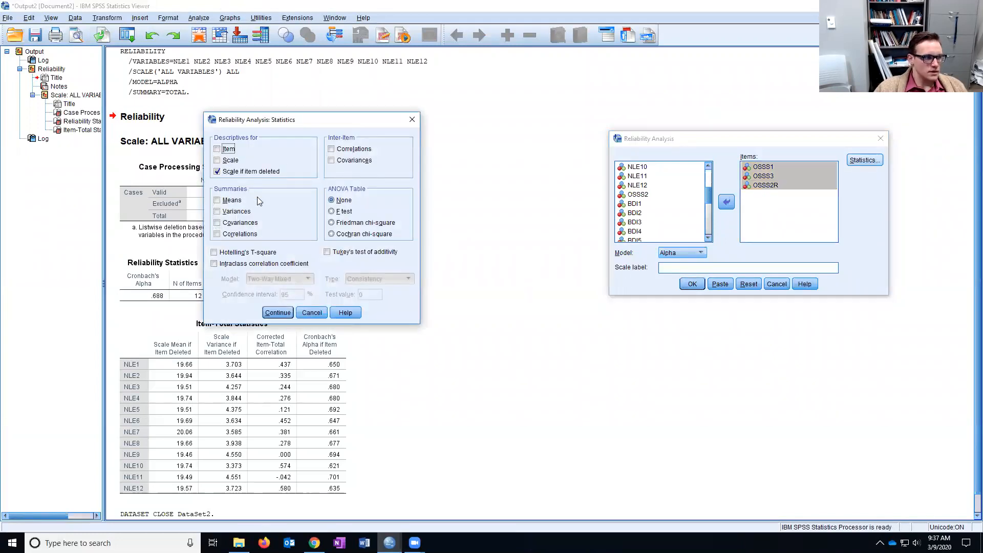
click(276, 313)
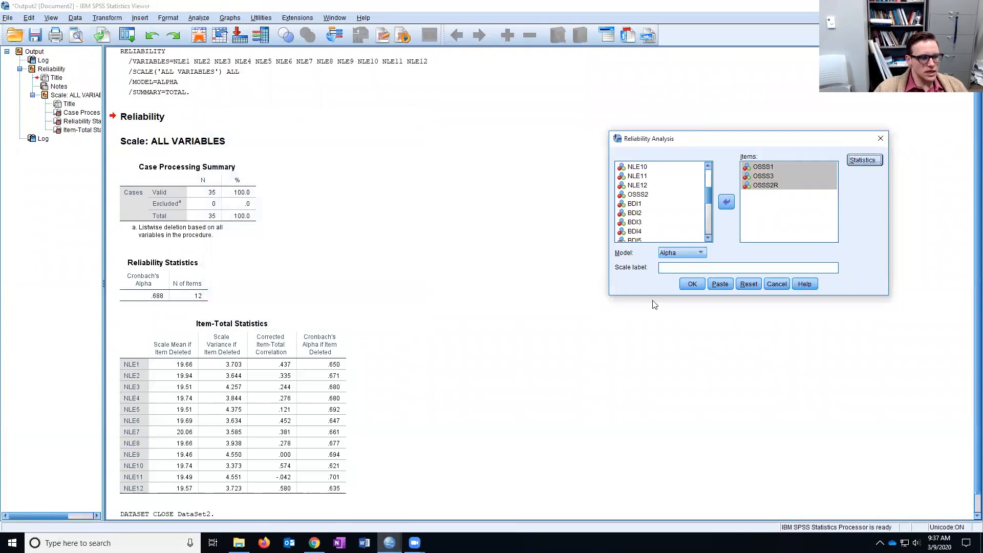
click(693, 283)
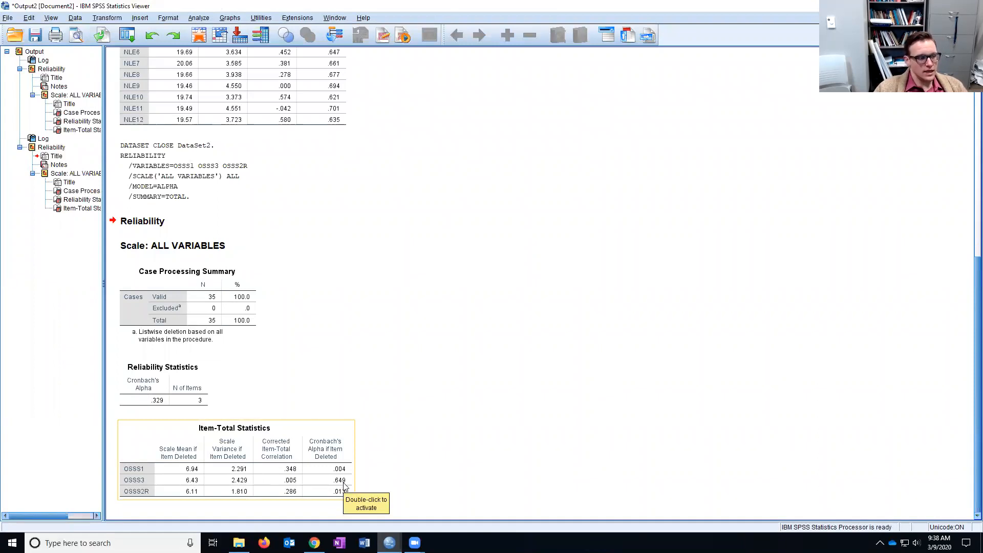
scroll(148, 483, up, 4)
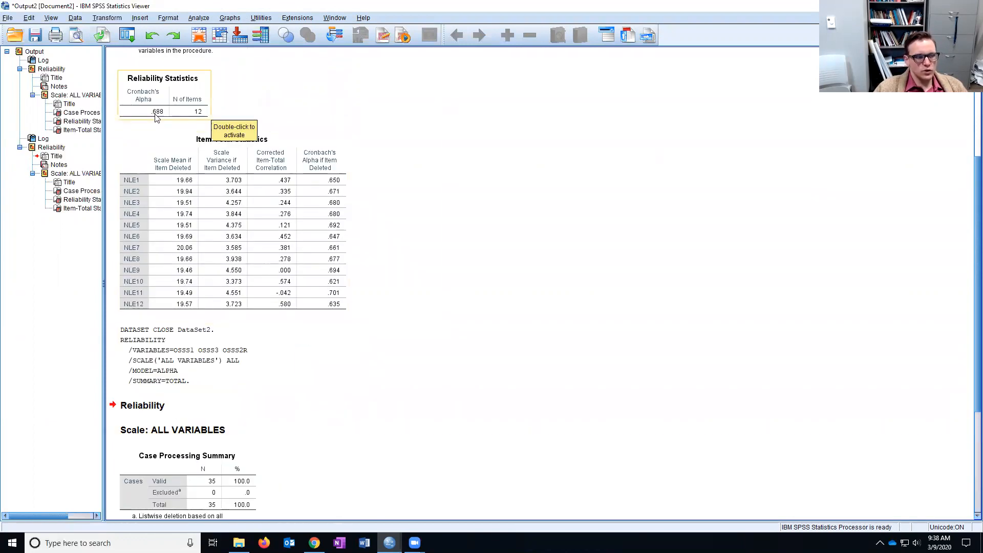
scroll(156, 119, down, 4)
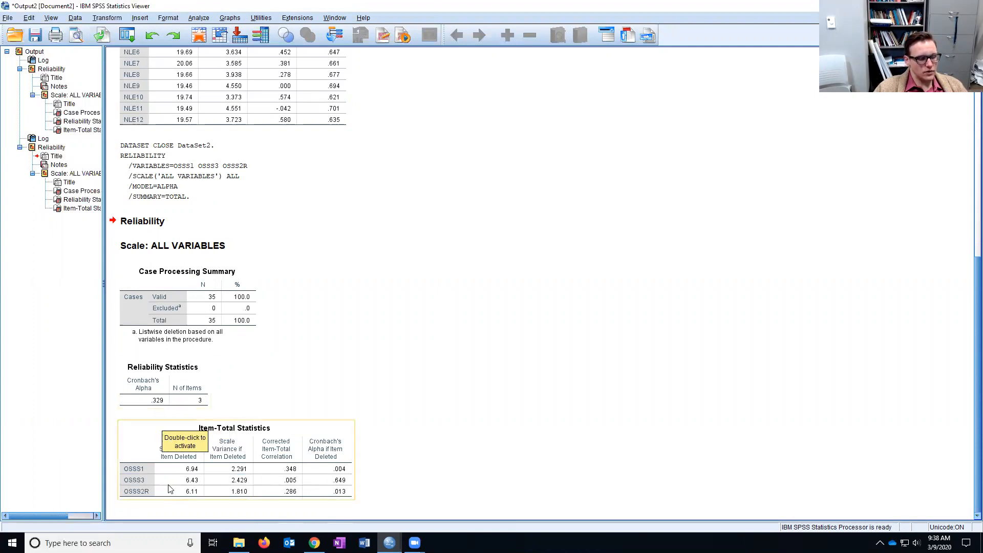
scroll(338, 136, up, 5)
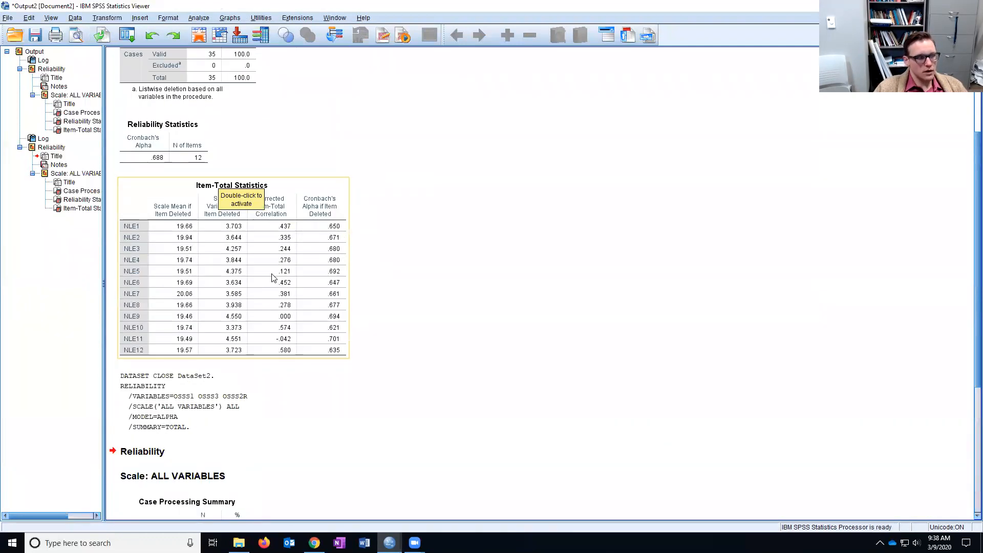
Step: Reopen the Reliability Analysis and remove OSSS1, OSSS3 and OSSS2R from its items
click(199, 19)
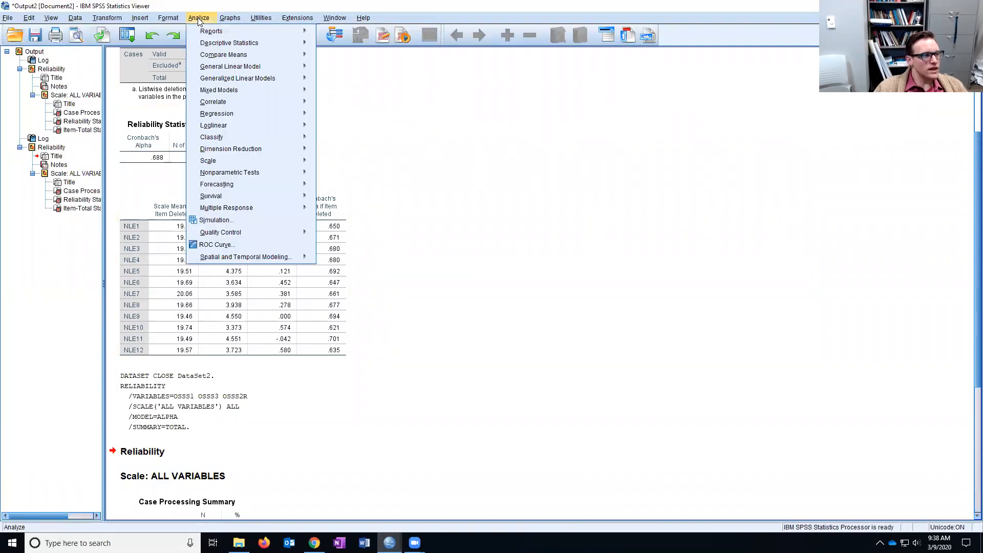
mouse_move(234, 162)
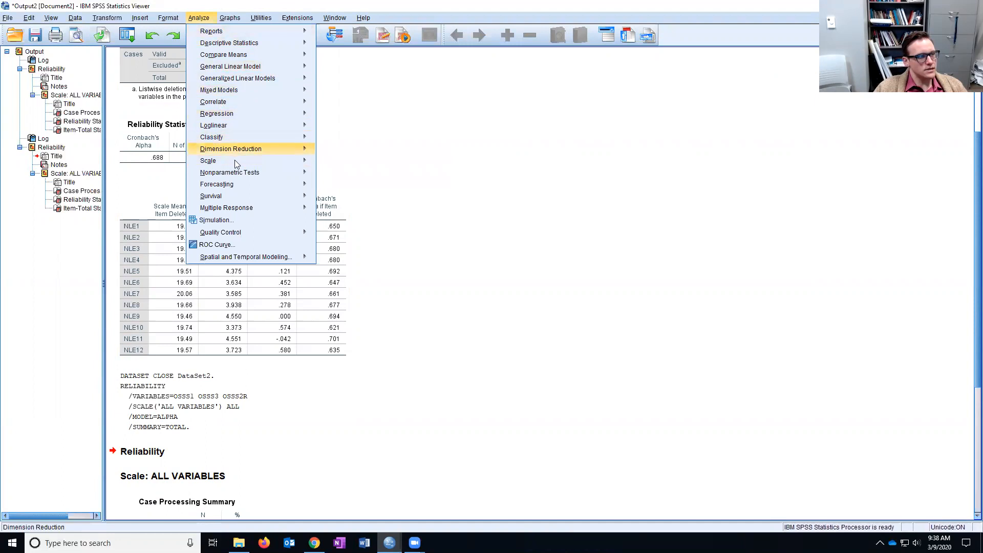
click(335, 161)
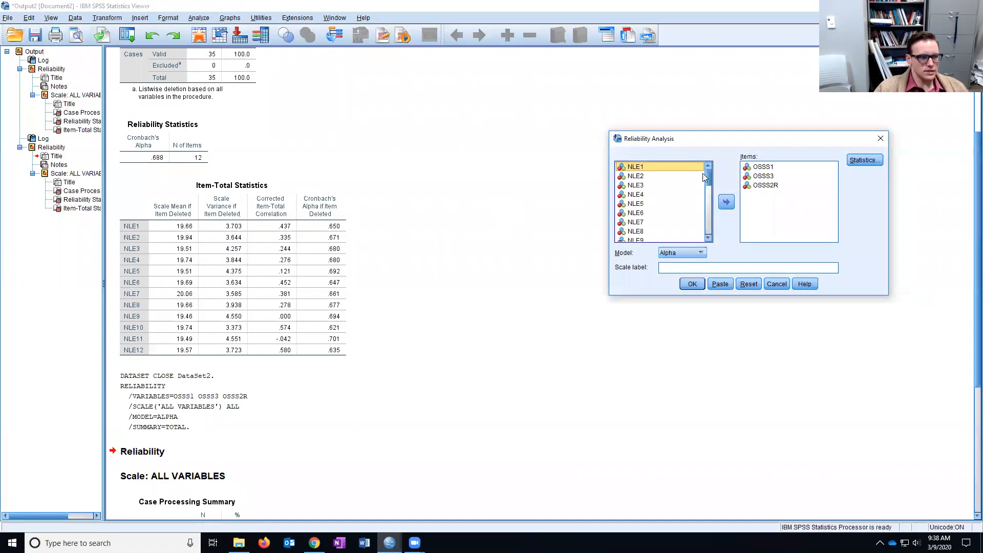
click(763, 168)
shift+click(763, 186)
click(727, 202)
Step: Add BDI1 through BDI20 as the items of the reliability analysis
scroll(674, 220, down, 1)
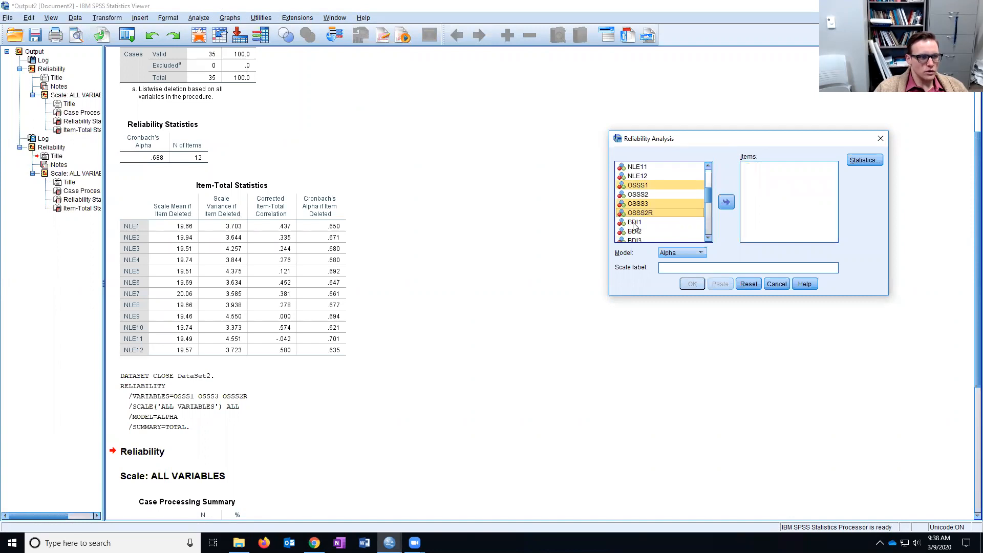
click(635, 223)
scroll(688, 218, down, 6)
shift+click(637, 236)
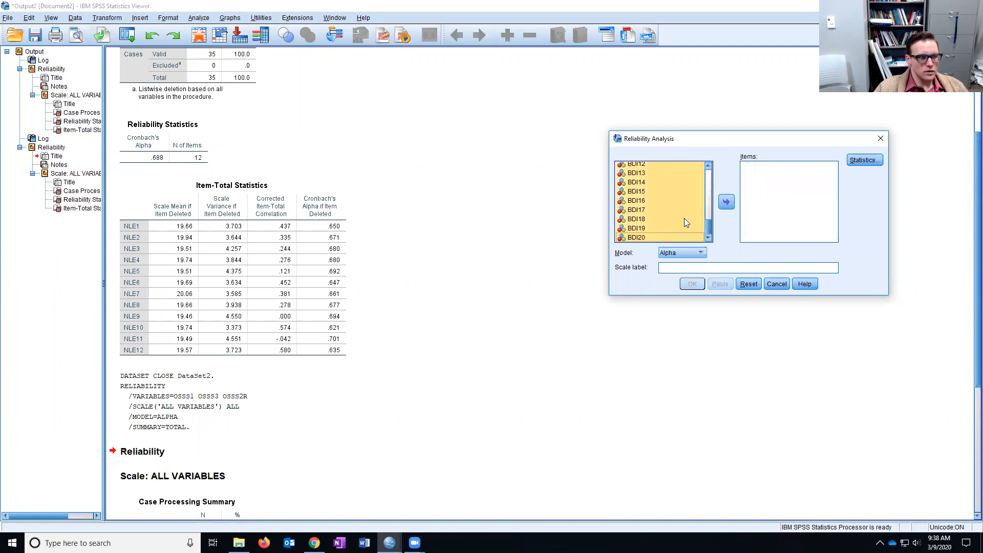
click(727, 202)
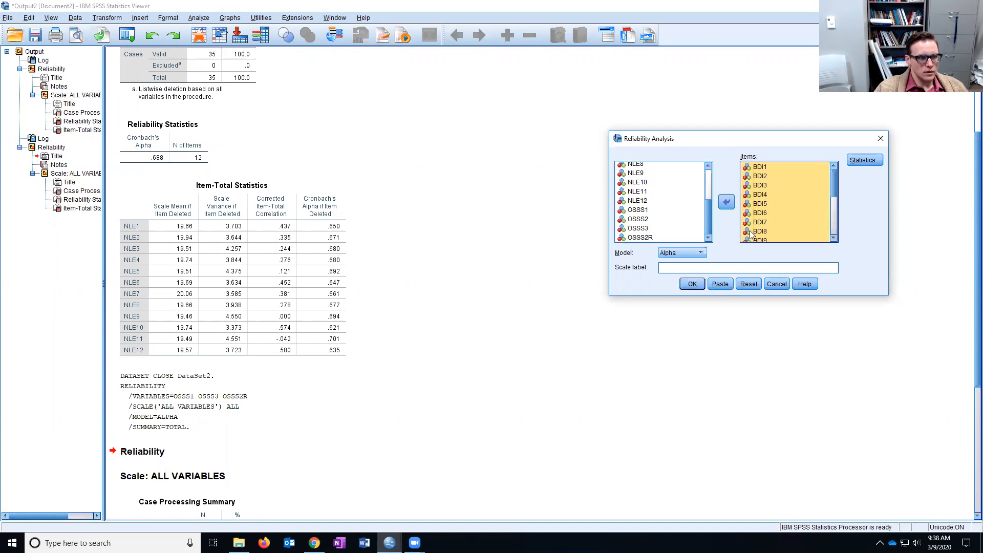
Step: Check that the item list runs through BDI20, then run the BDI reliability analysis and review its item-total statistics
scroll(772, 188, down, 4)
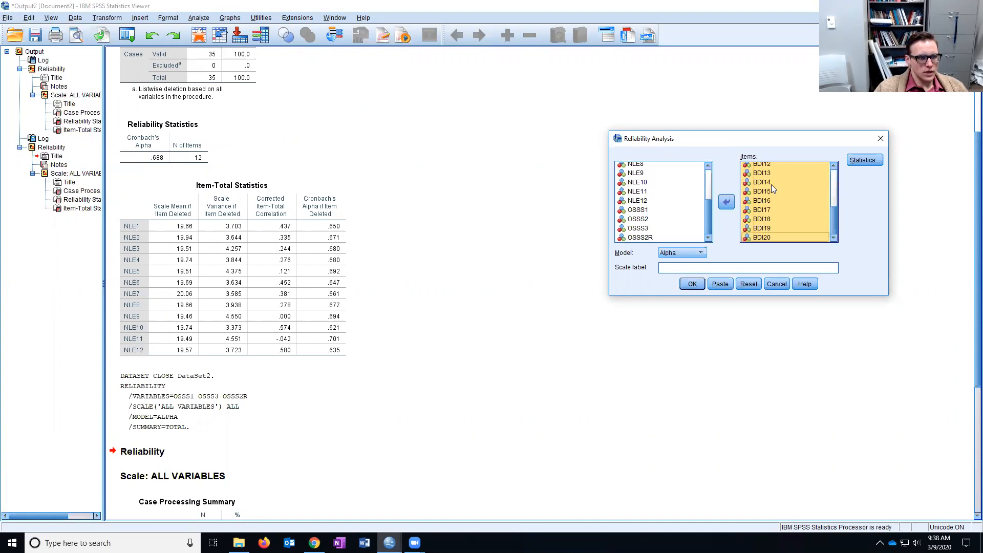
click(690, 284)
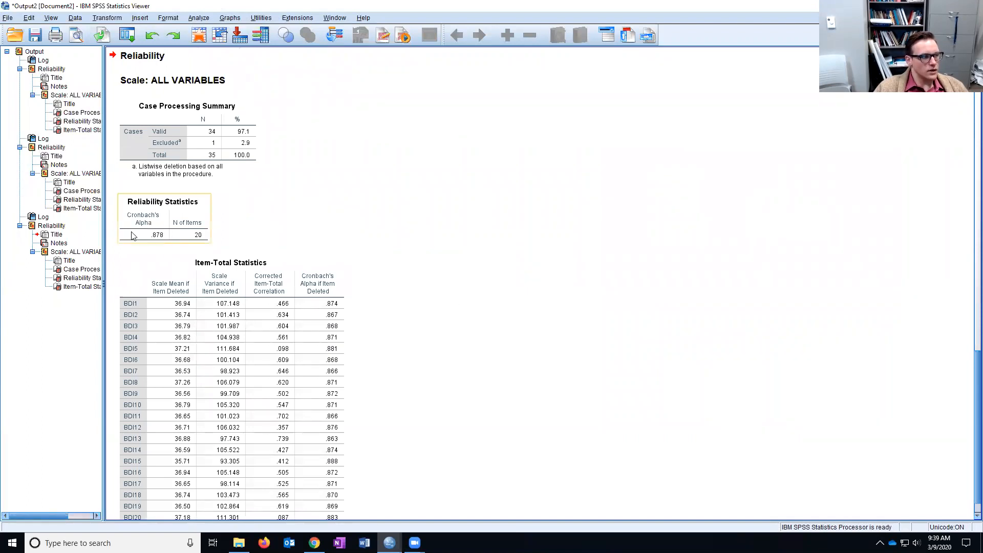
scroll(395, 317, down, 1)
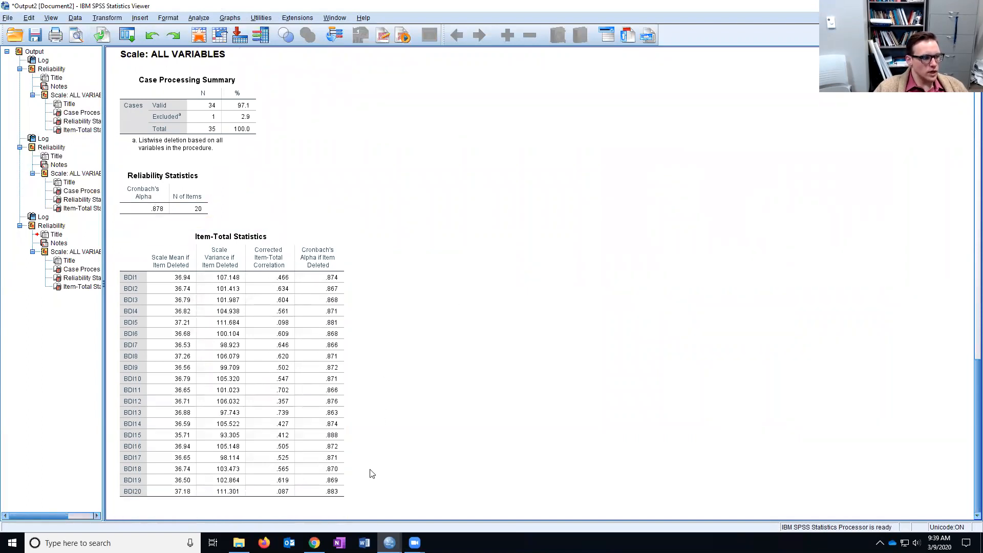